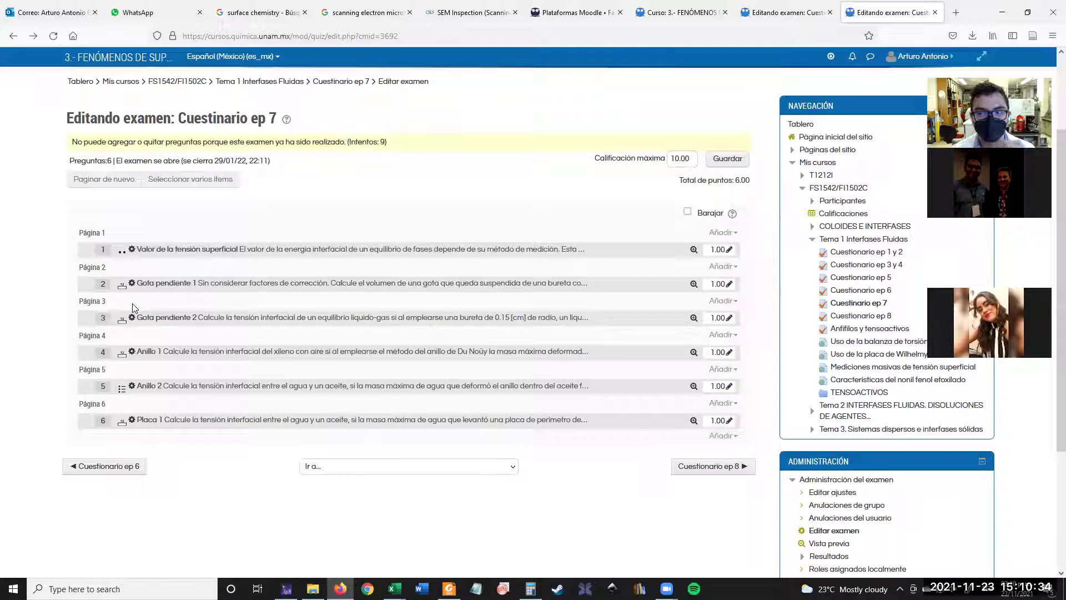
# Step: Open the Gota pendiente 1 question of Cuestinario ep 7 and read its statement
pyautogui.click(233, 286)
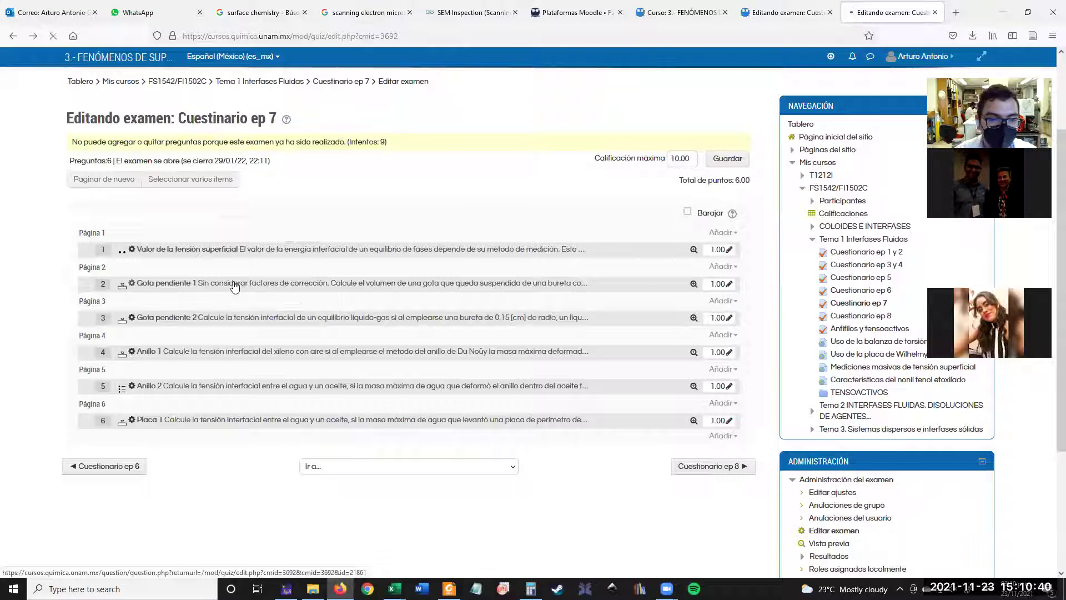
pyautogui.scroll(-3, 279, 437)
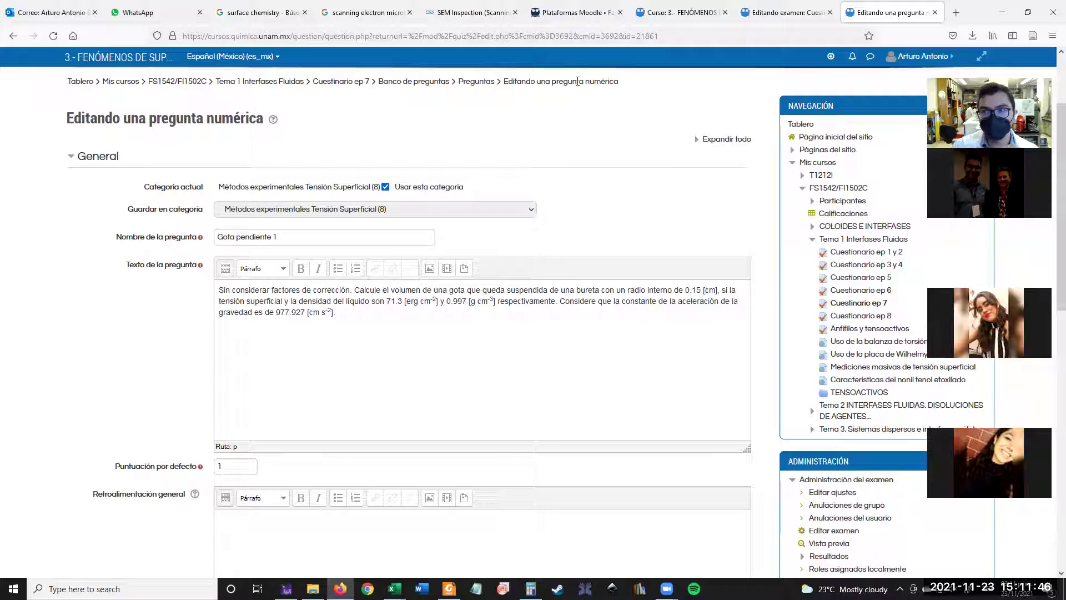
# Step: Search Google for "estalagmometro" in a new tab and show the image results
pyautogui.click(955, 13)
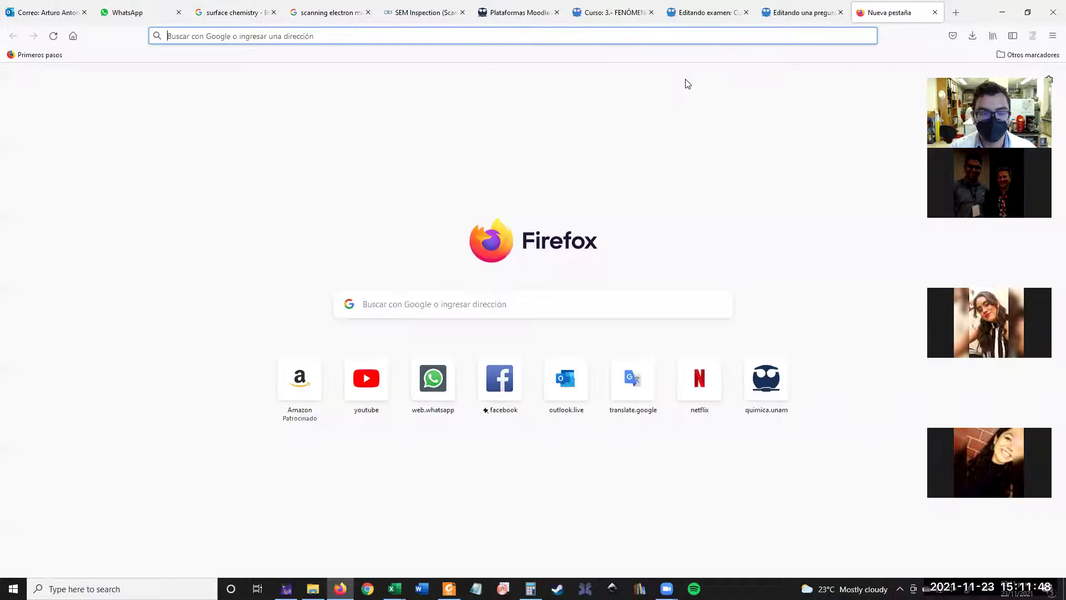
pyautogui.write('esta')
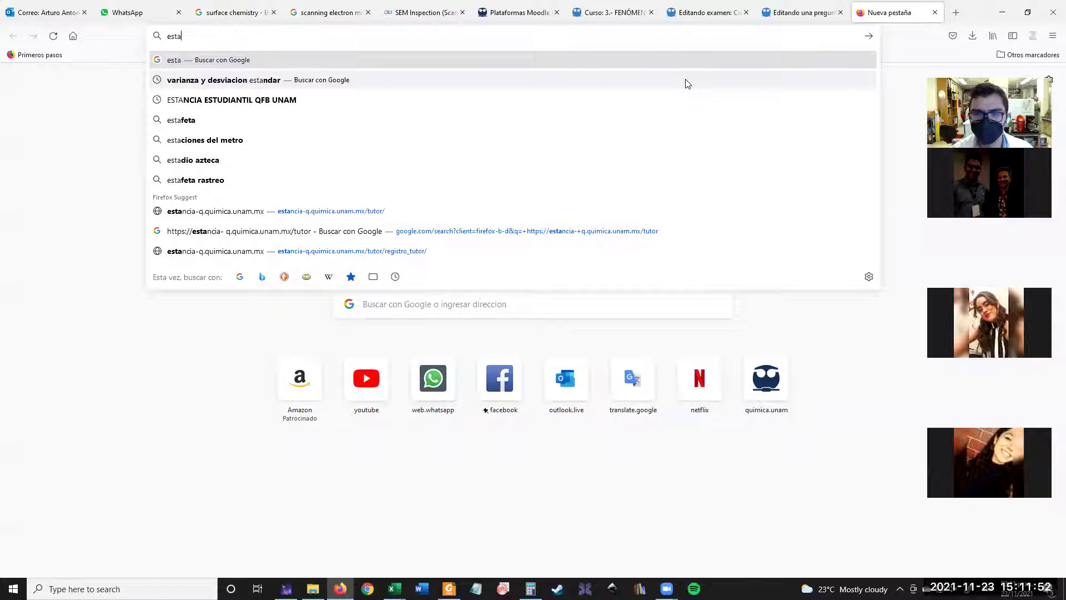
pyautogui.write('lagmometro')
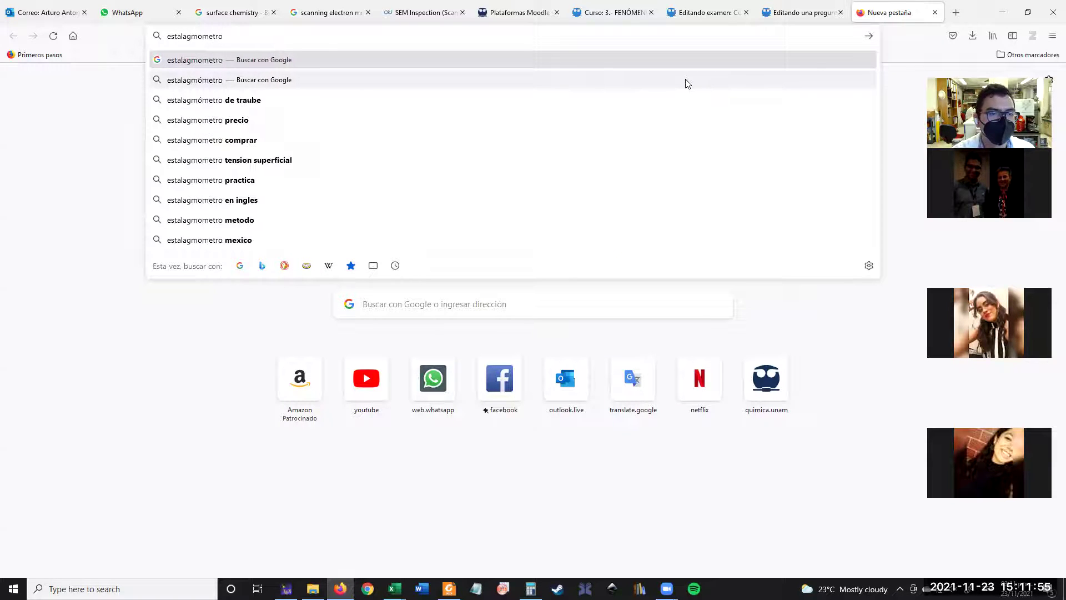
pyautogui.press('Return')
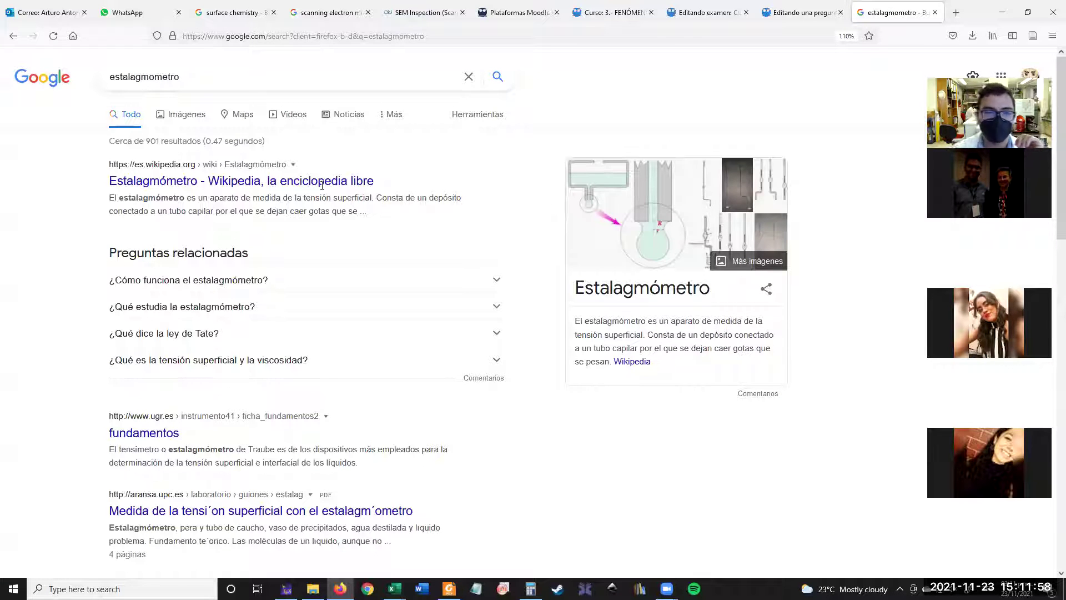
pyautogui.click(184, 115)
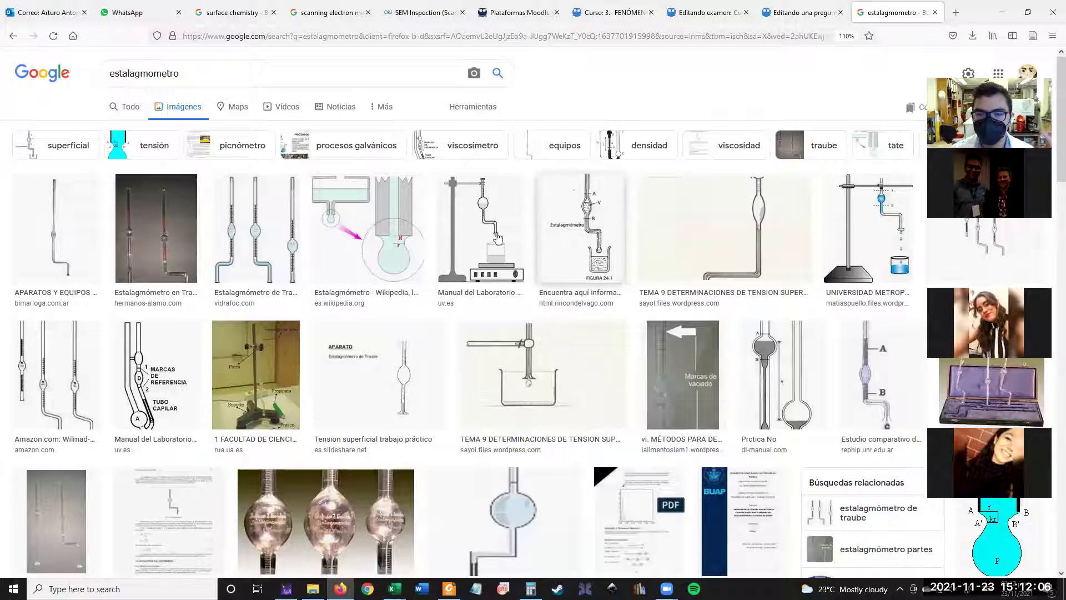
# Step: Search Google for "bureta" in another new tab
pyautogui.click(960, 16)
pyautogui.write('bureta')
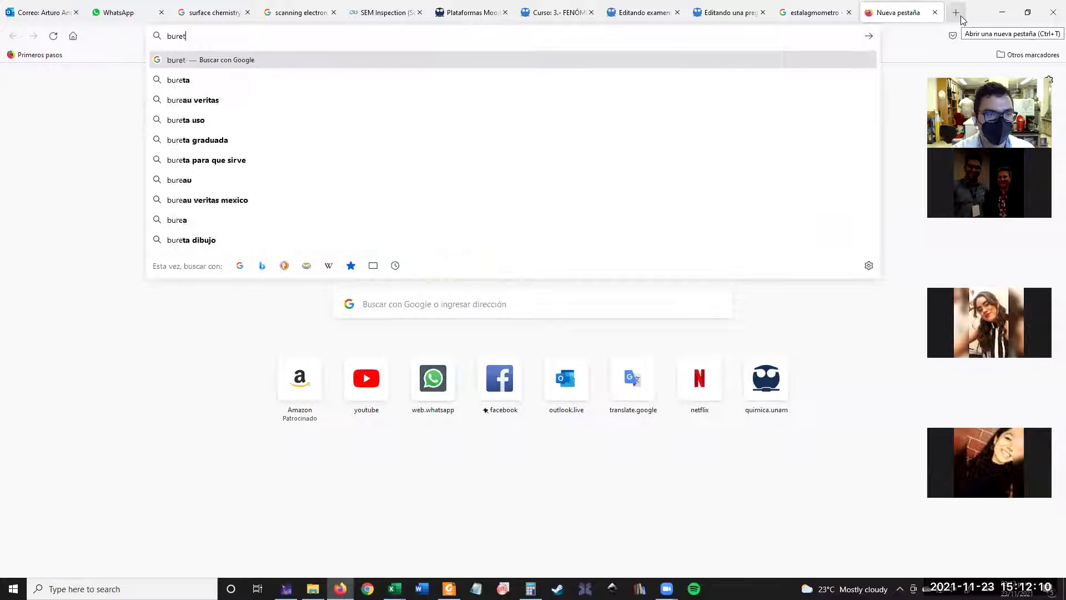
pyautogui.press('Return')
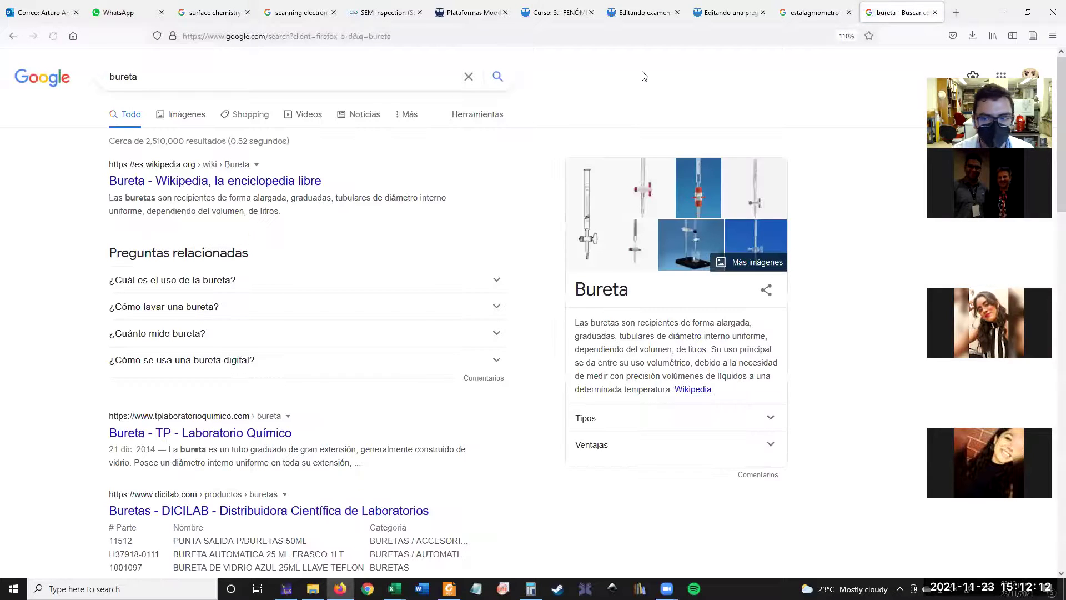
# Step: Return to the estalagmometro images and preview the Wikipedia diagram and the Portal Fuenterrebollo photo of the boxed instruments
pyautogui.click(824, 5)
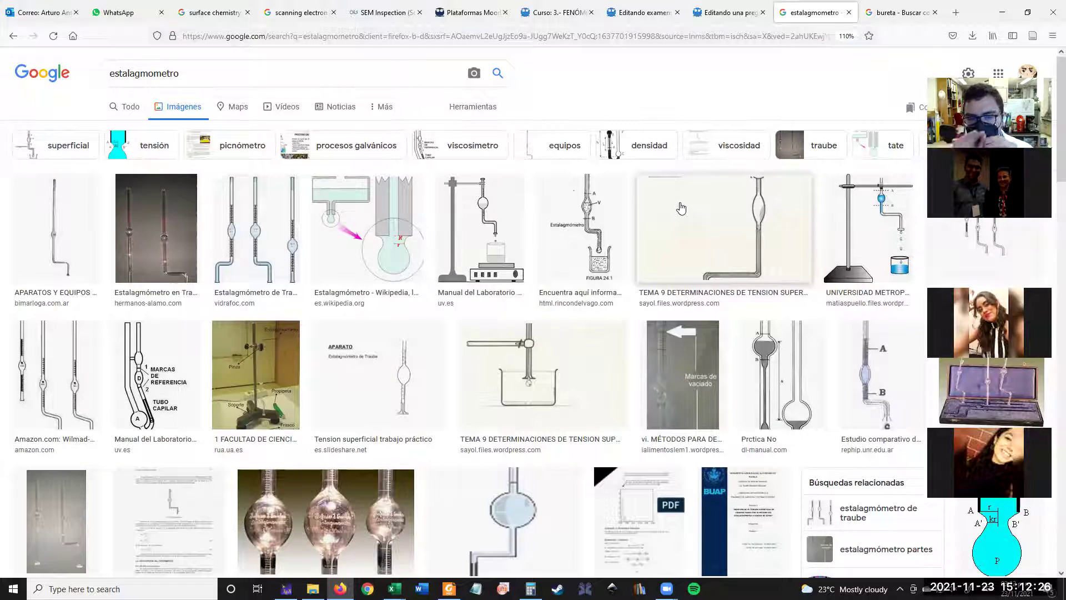
pyautogui.click(364, 234)
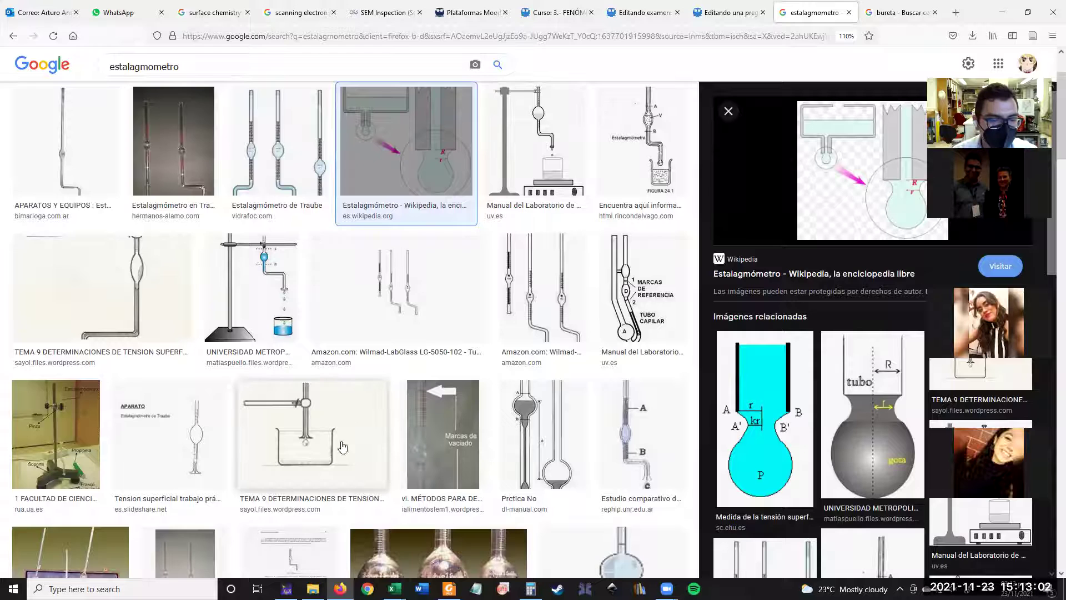
pyautogui.scroll(-3, 316, 464)
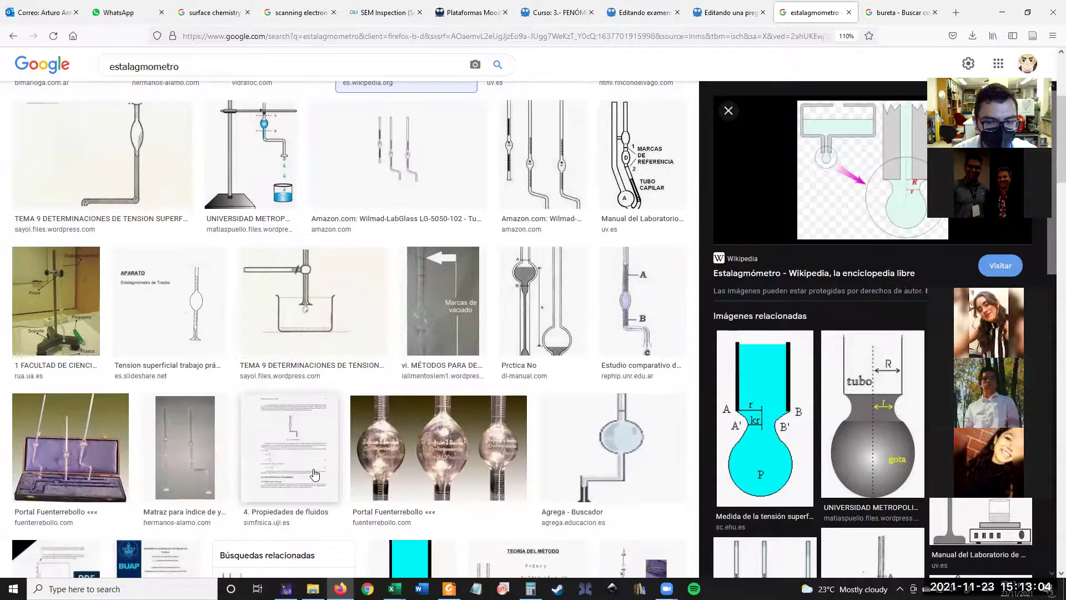
pyautogui.scroll(-5, 313, 475)
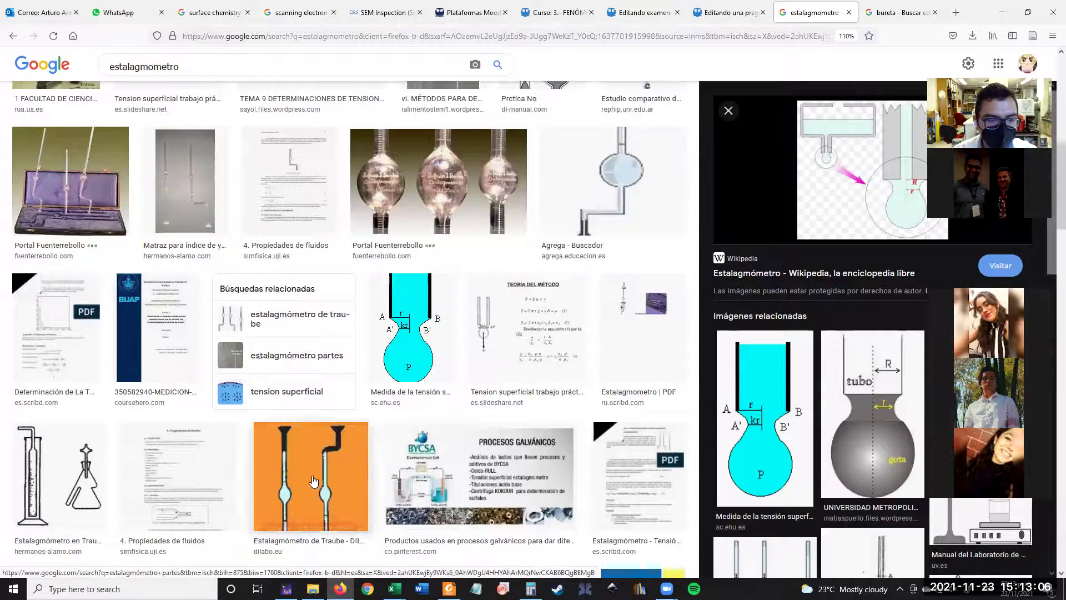
pyautogui.click(128, 204)
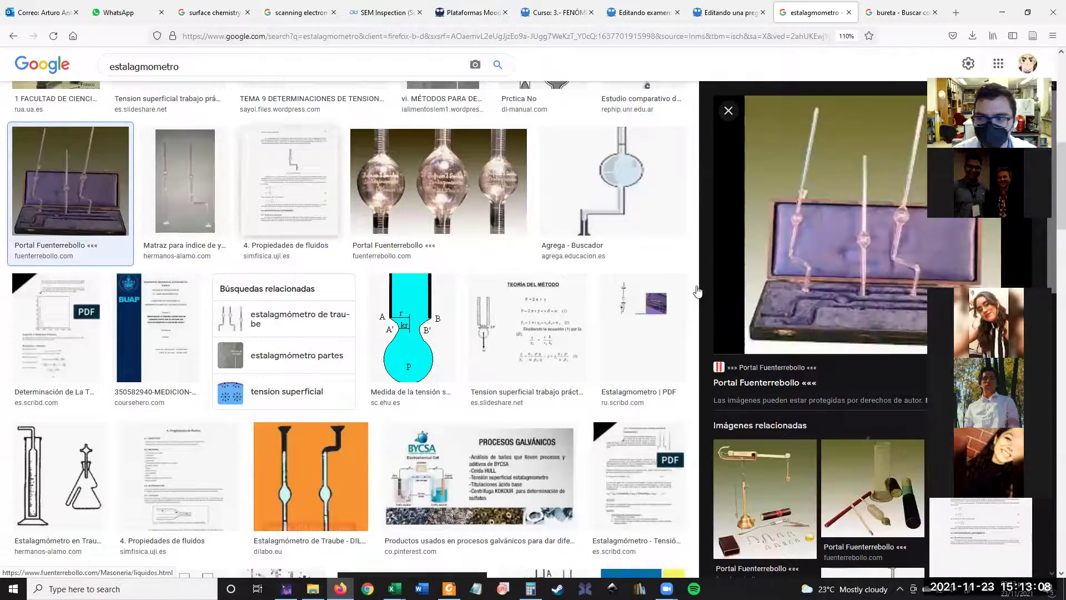
pyautogui.scroll(10, 545, 381)
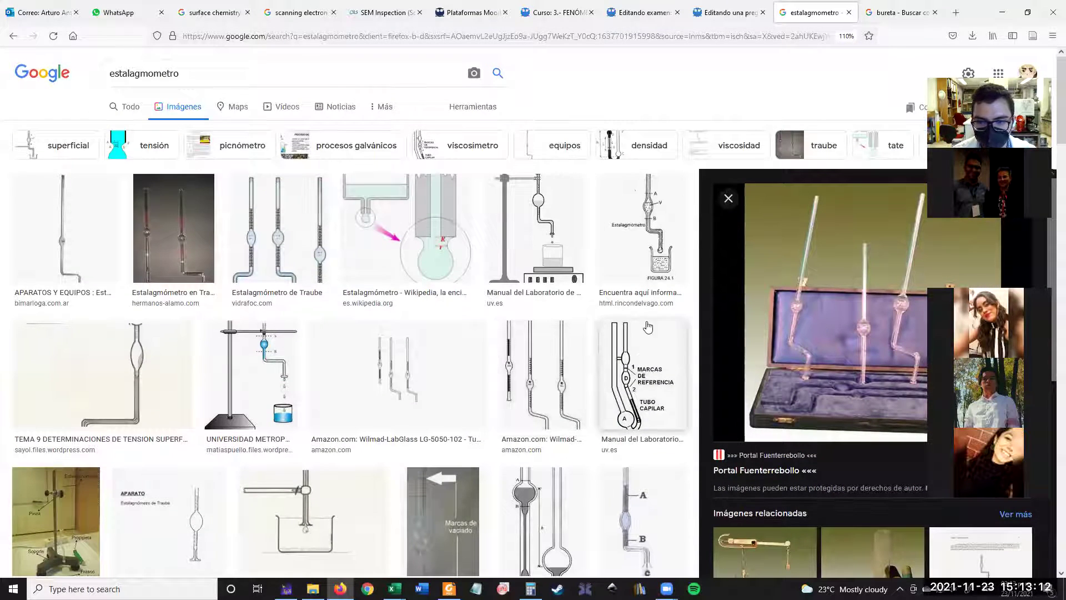
# Step: Preview the uv.es diagram with reference marks and capillary tube, followed by the bent-tube stalagmometer from APARATOS Y EQUIPOS
pyautogui.click(644, 347)
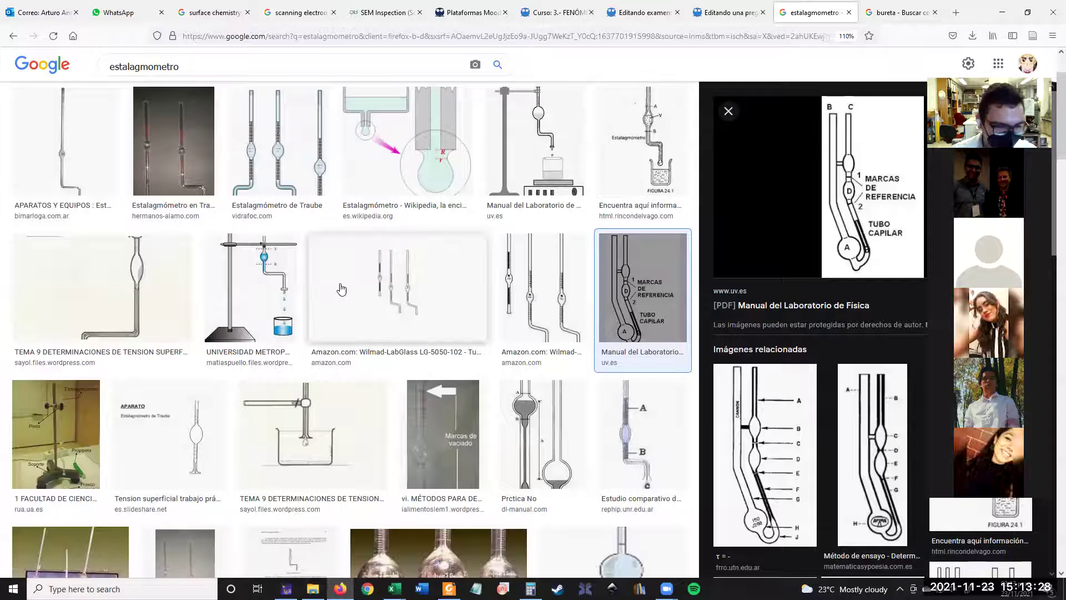
pyautogui.scroll(3, 333, 278)
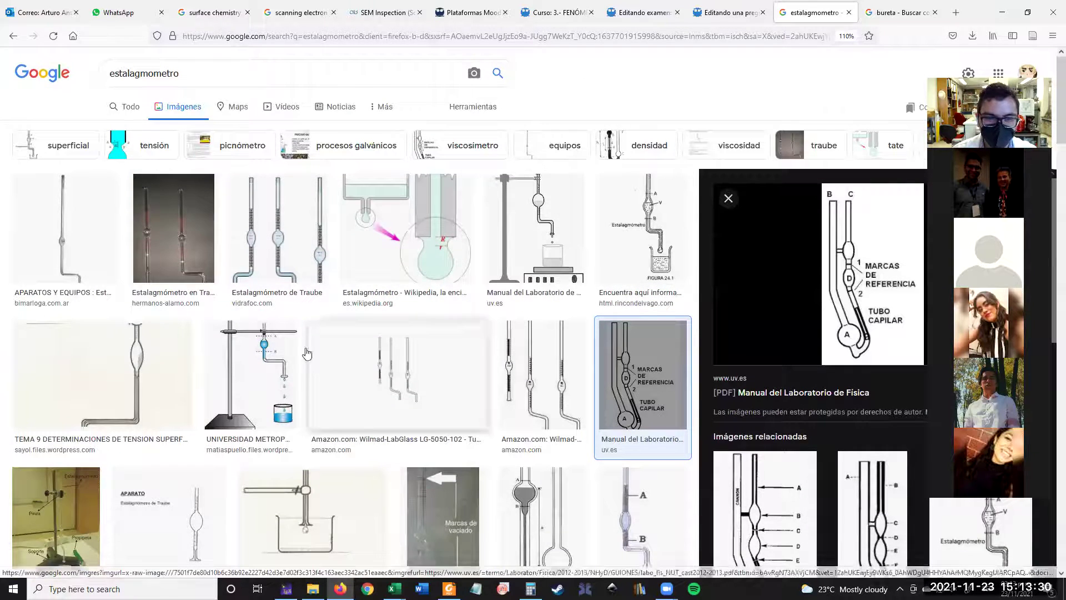
pyautogui.click(61, 258)
pyautogui.scroll(3, 422, 250)
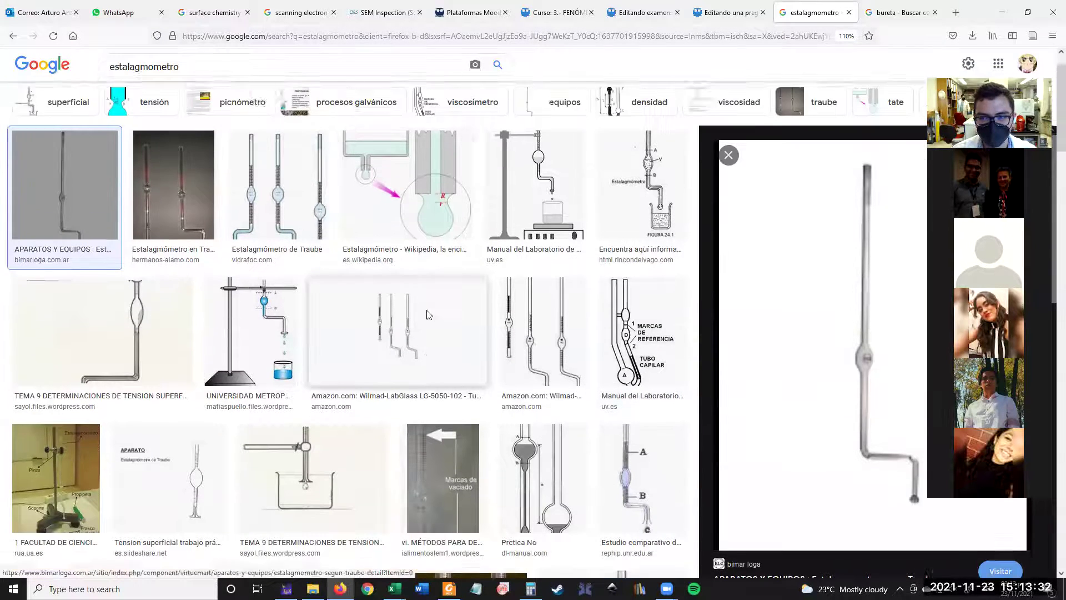
# Step: Preview the Wikipedia drop-formation diagram again and look through the remaining stalagmometer images
pyautogui.click(449, 244)
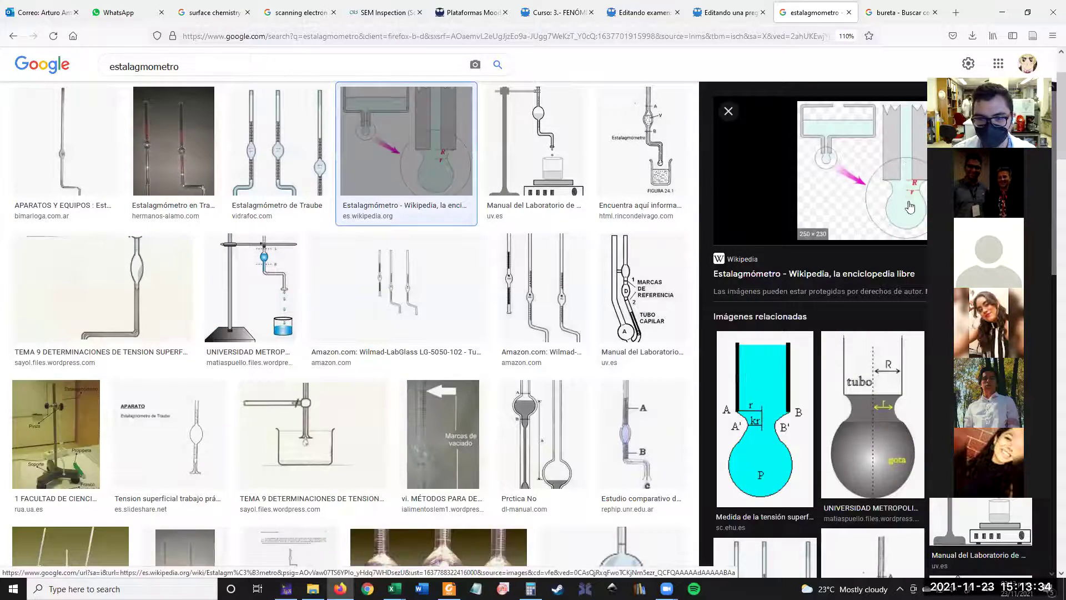
pyautogui.scroll(-1, 498, 430)
pyautogui.scroll(-7, 374, 383)
pyautogui.scroll(9, 357, 383)
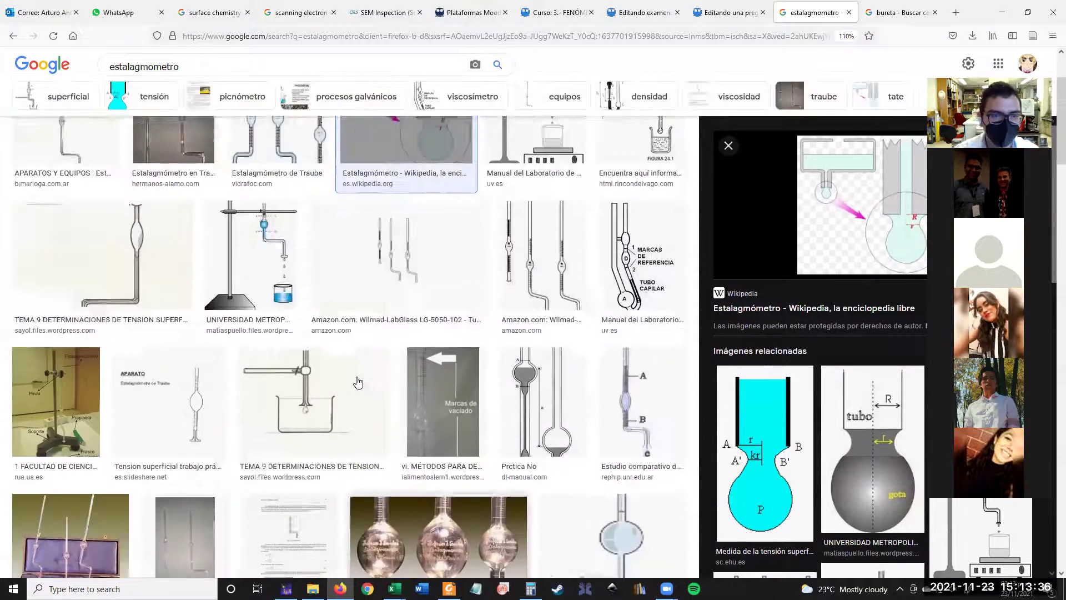
# Step: Go back from the open quiz question to Cuestinario ep 7 and open the Gota pendiente 2 question
pyautogui.click(734, 7)
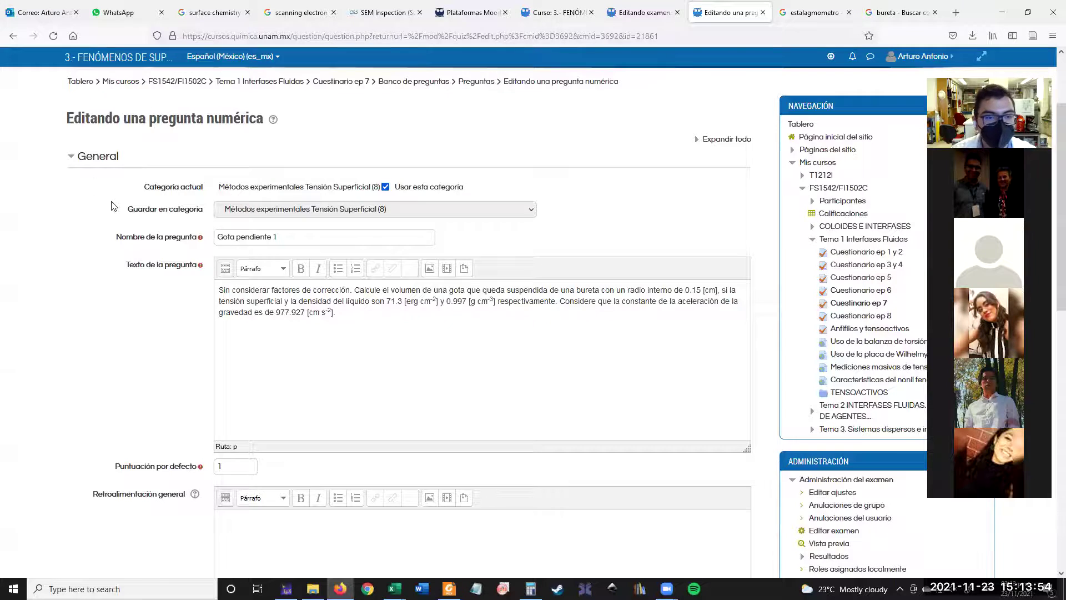
pyautogui.hotkey('alt', 'Left')
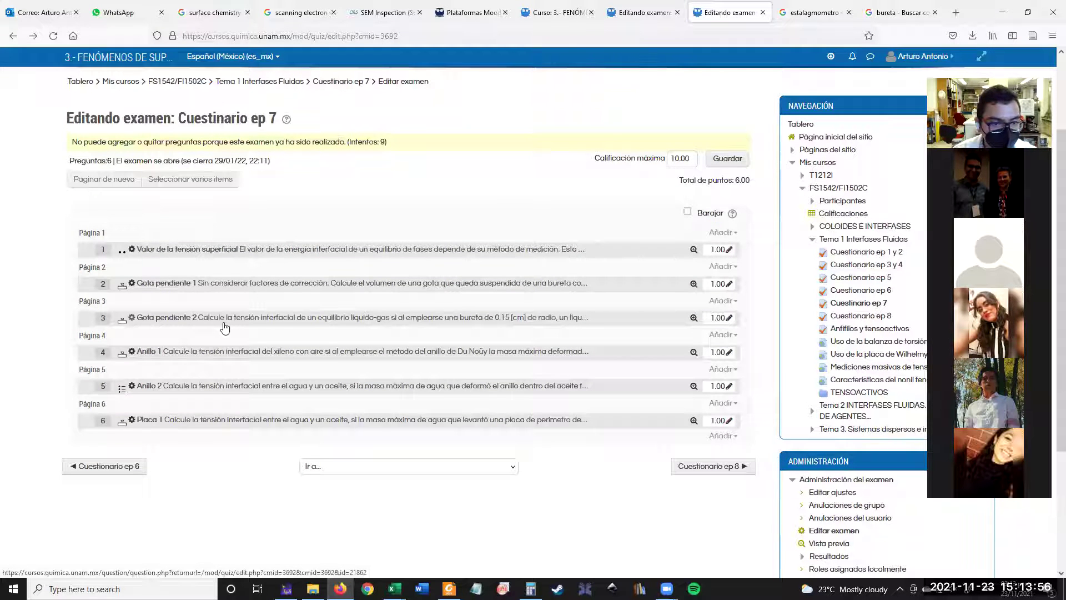
pyautogui.click(224, 326)
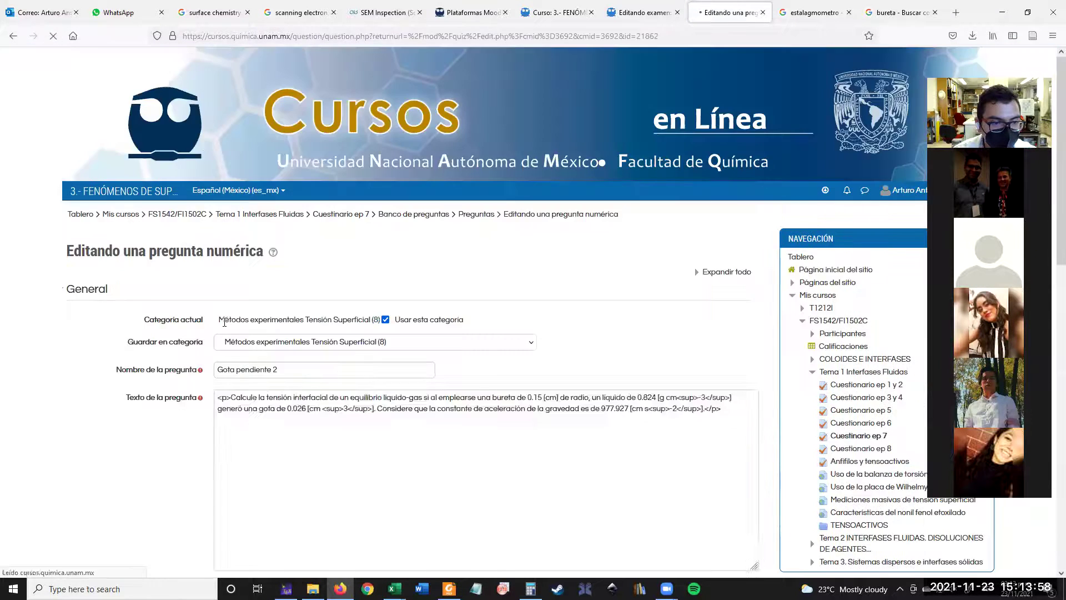
pyautogui.scroll(-2, 307, 428)
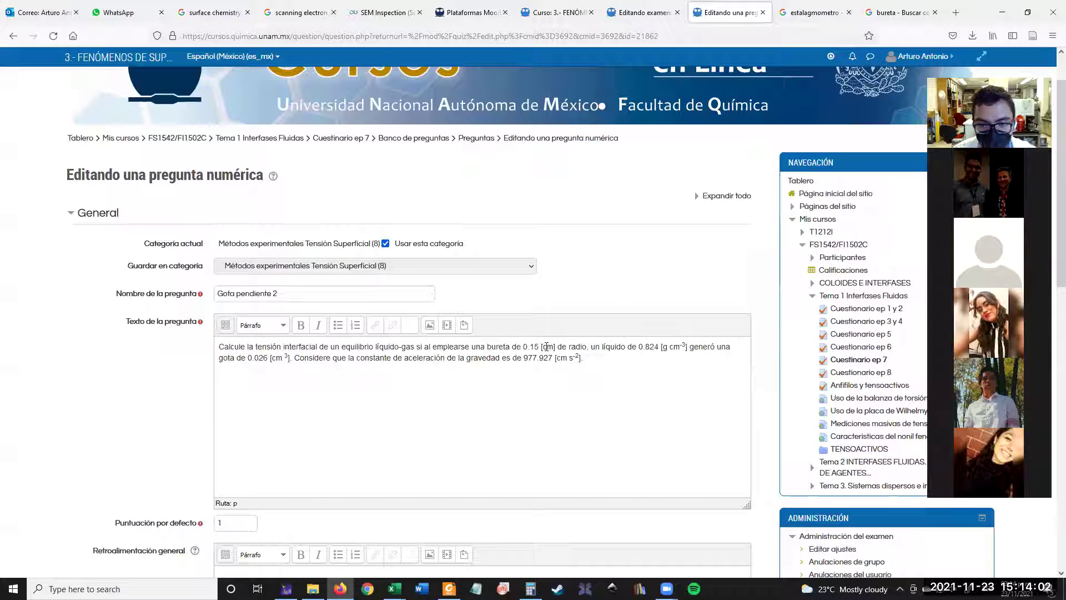
# Step: Examine the burette, liquid density and drop volume data in the Gota pendiente 2 statement
pyautogui.click(483, 344)
pyautogui.doubleClick(491, 345)
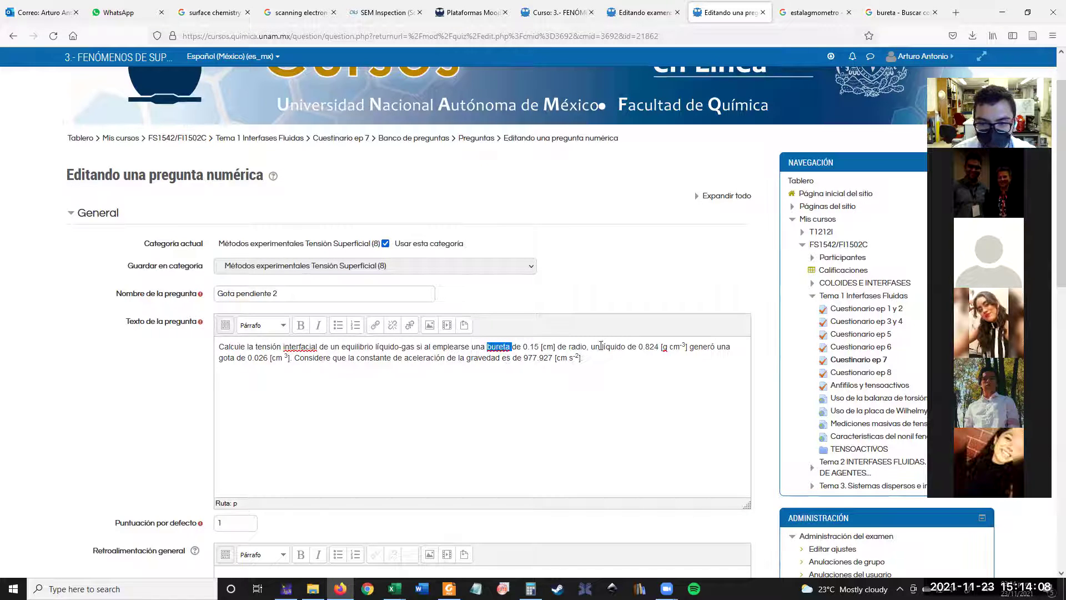
pyautogui.tripleClick(655, 347)
pyautogui.click(638, 348)
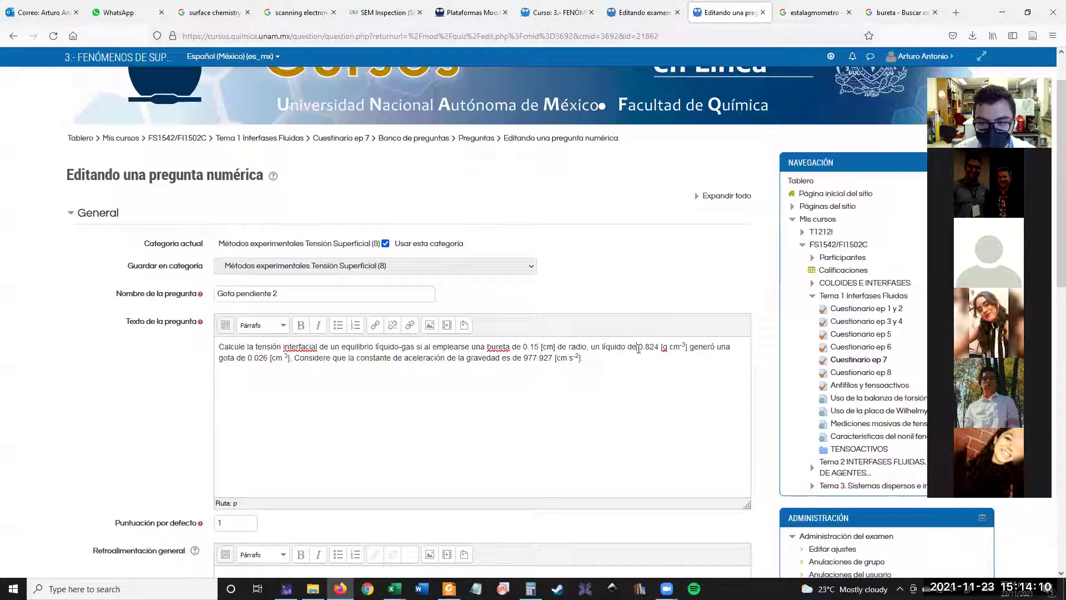
pyautogui.moveTo(247, 358); pyautogui.dragTo(268, 357)
pyautogui.click(268, 356)
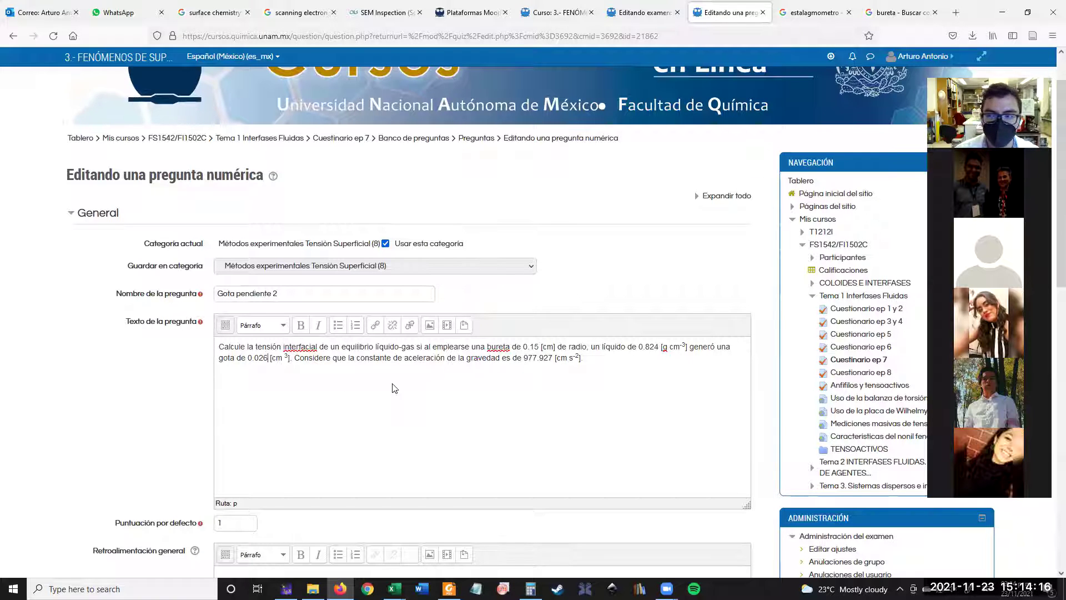
# Step: Return to the quiz's question list, open Anillo 1 and read its Du Noüy ring statement
pyautogui.hotkey('alt', 'Left')
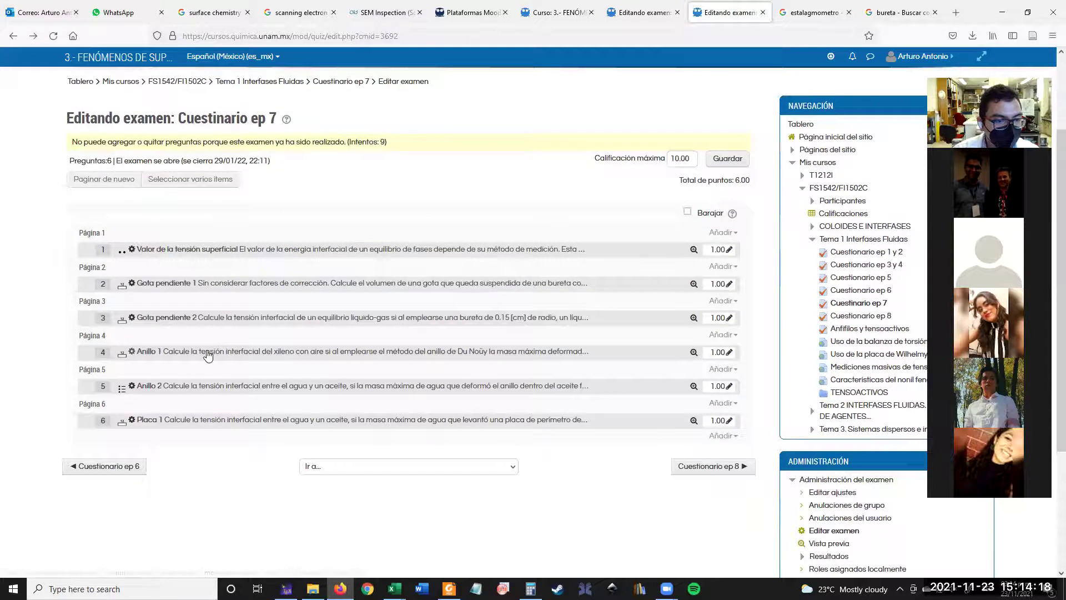
pyautogui.click(208, 356)
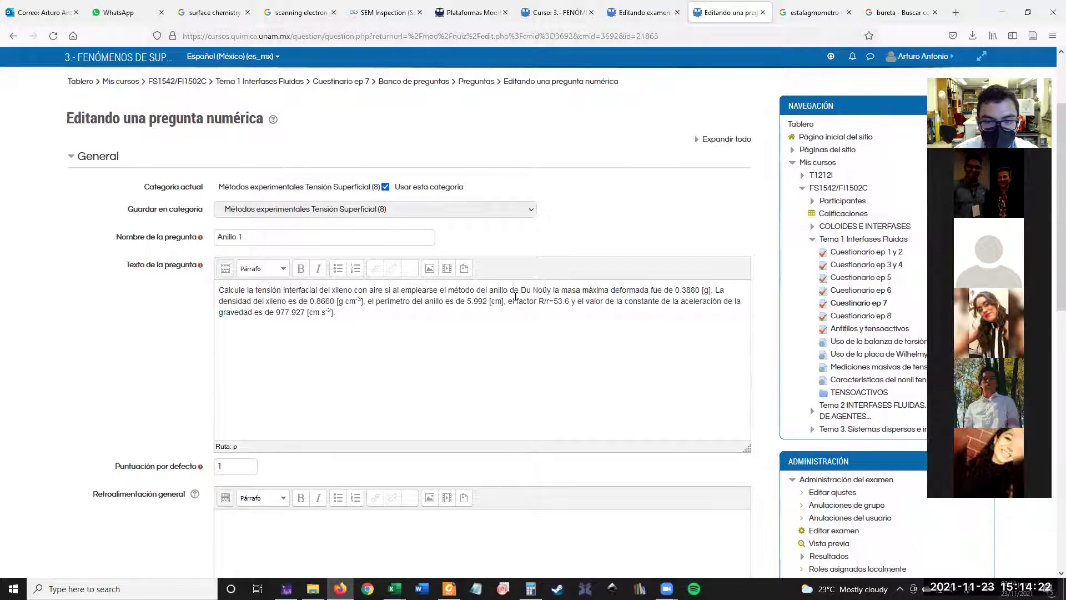
pyautogui.tripleClick(538, 290)
pyautogui.click(522, 305)
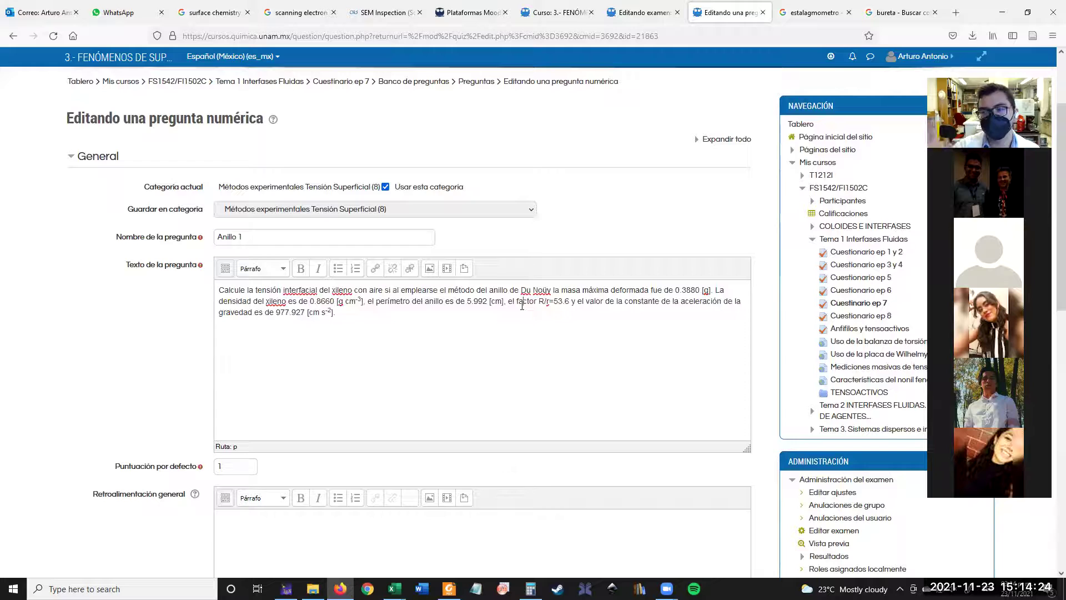
# Step: Open the Anillo 2 multiple-choice question to review it, and return to the Cuestinario ep 7 question list
pyautogui.hotkey('alt', 'Left')
pyautogui.click(253, 387)
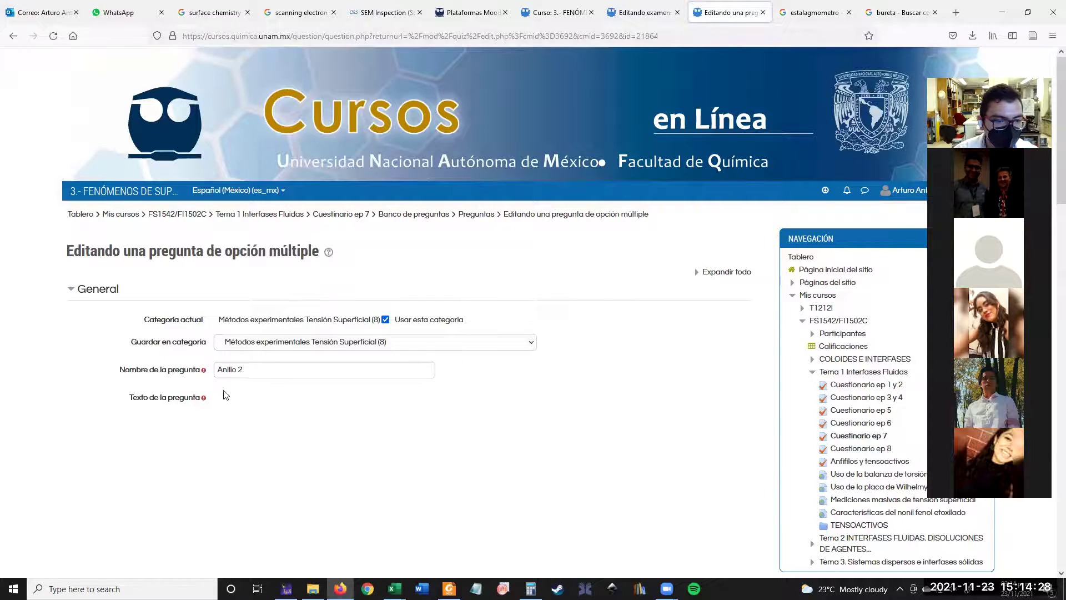
pyautogui.hotkey('alt', 'Left')
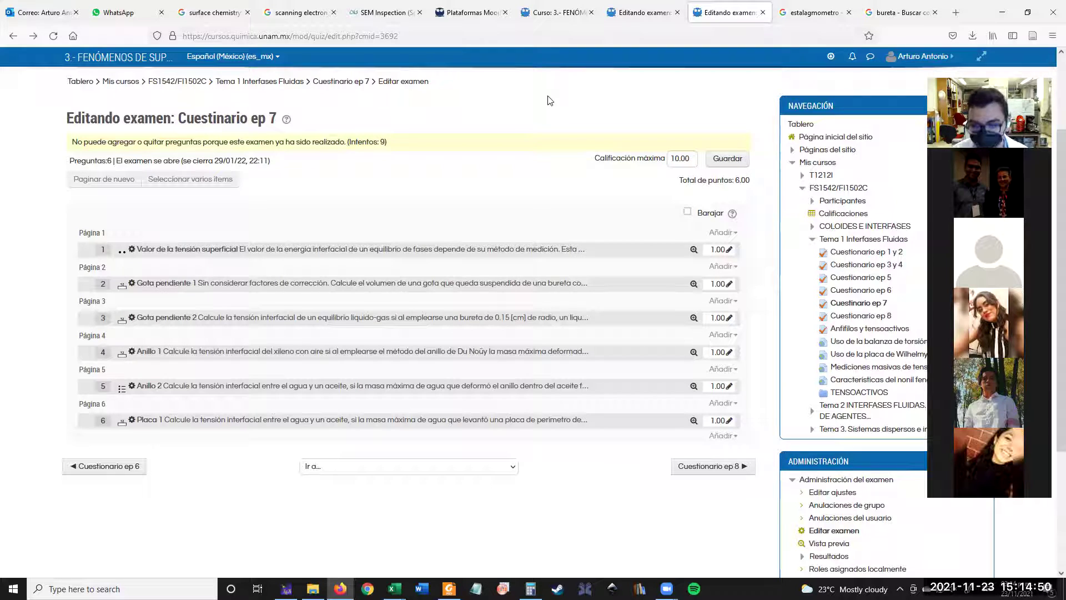
# Step: Switch to Cuestionario ep 8 and open its true/false question on contact angle and capillary rise
pyautogui.click(632, 5)
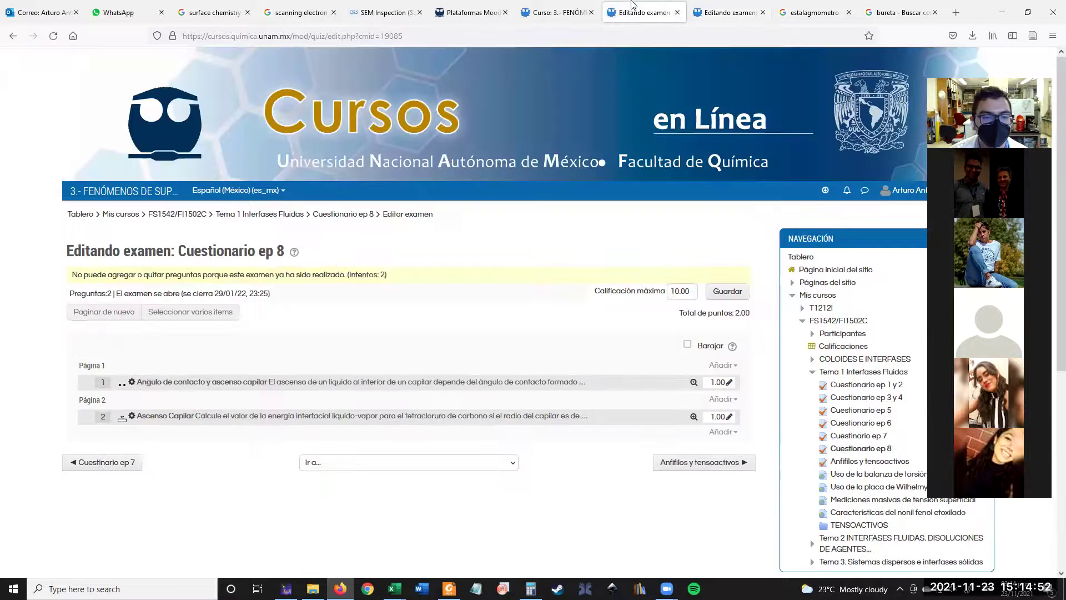
pyautogui.scroll(-3, 353, 320)
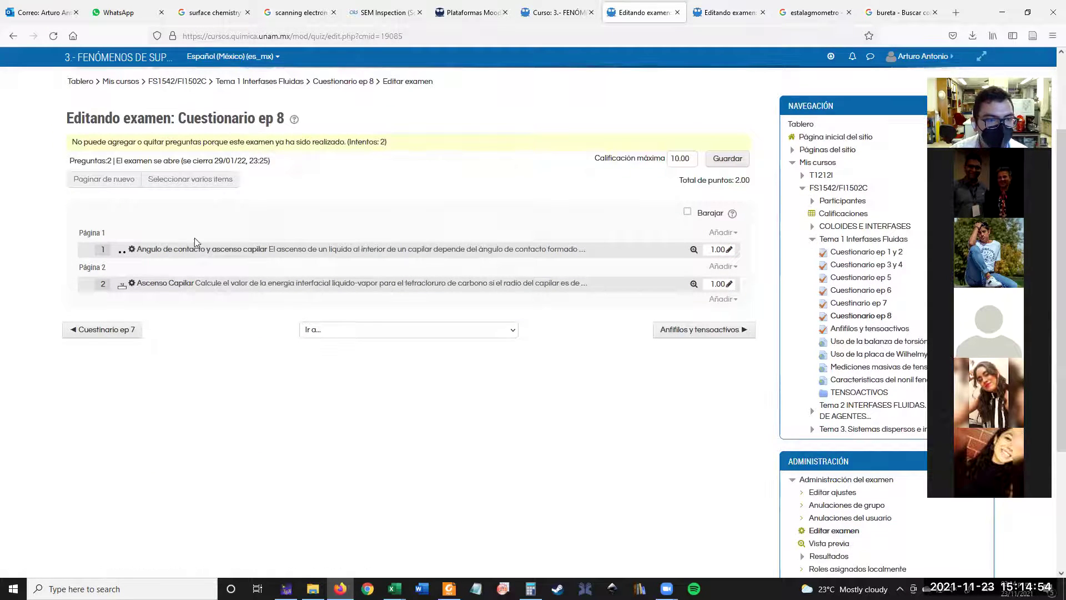
pyautogui.click(220, 255)
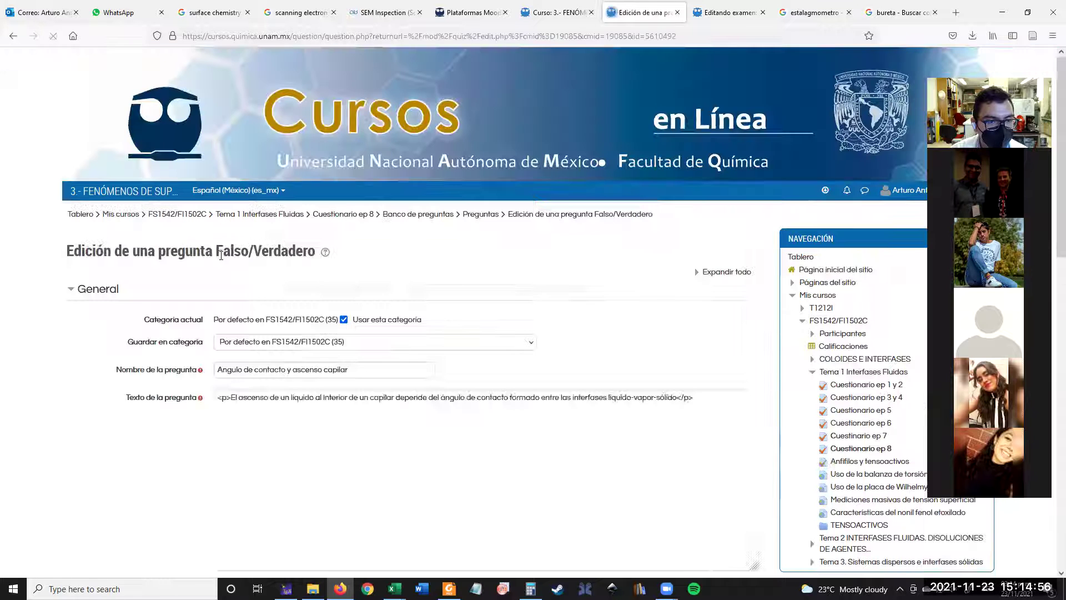
# Step: Read the true/false statement on contact angle and capillary rise, and return to the Cuestionario ep 8 question list
pyautogui.scroll(-2, 302, 403)
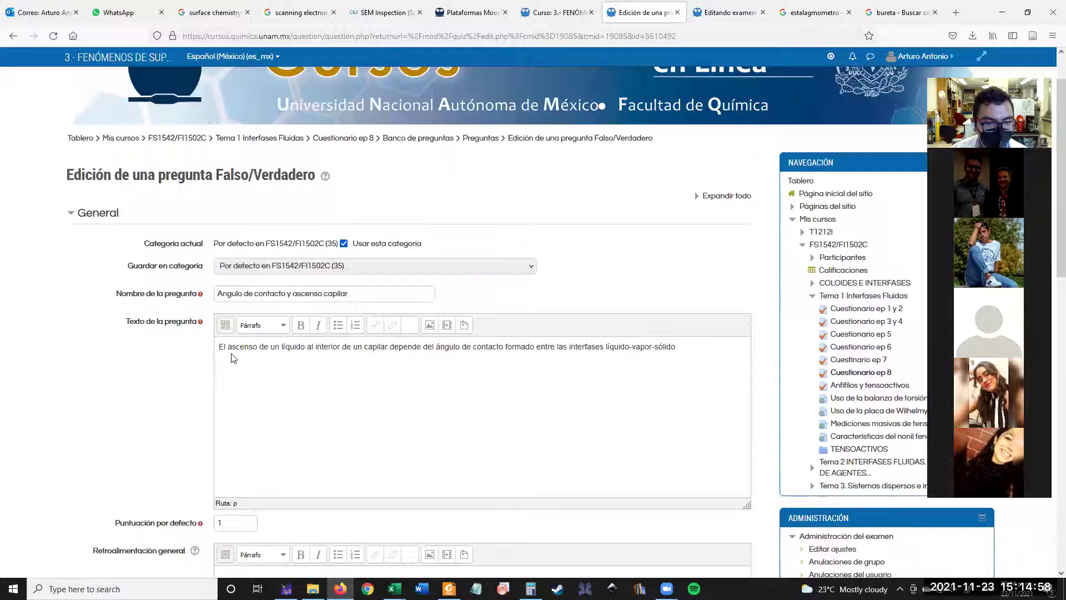
pyautogui.moveTo(229, 350); pyautogui.dragTo(530, 358)
pyautogui.click(530, 358)
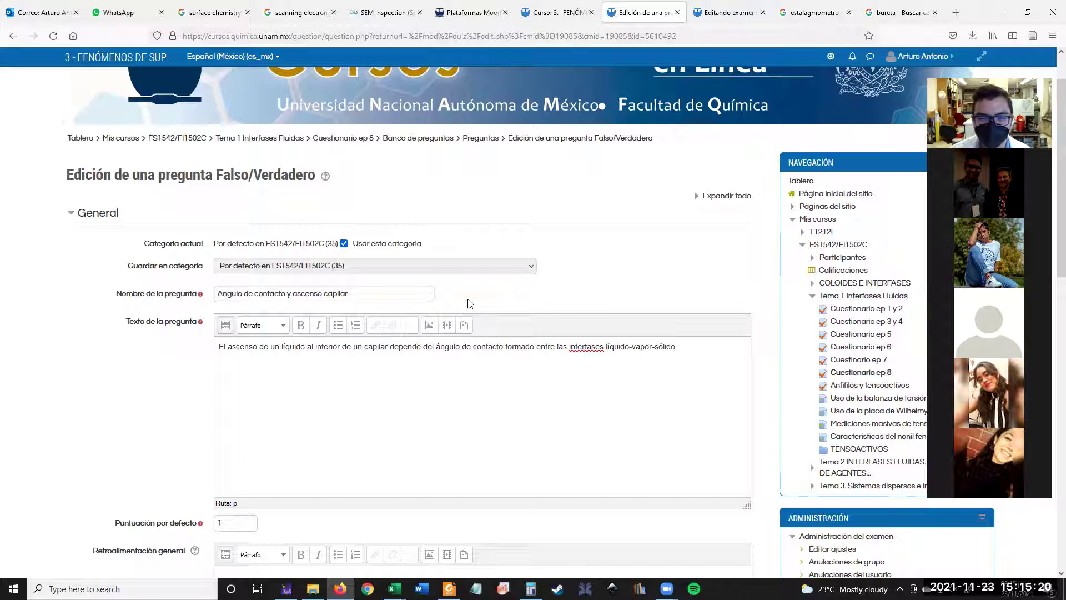
pyautogui.hotkey('alt', 'Left')
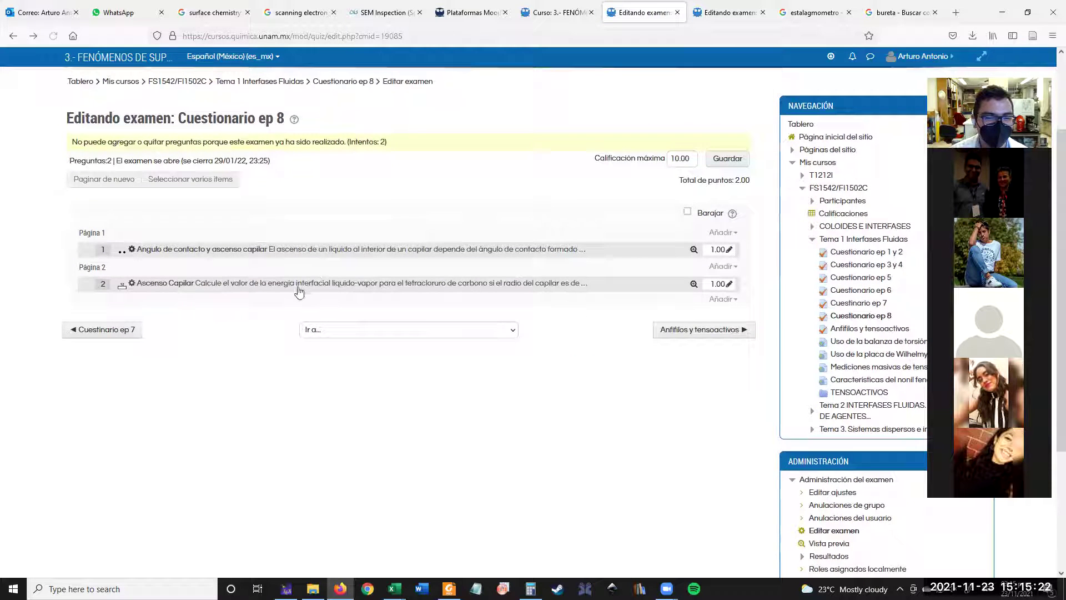
# Step: Open the numerical Ascenso Capilar question to review its carbon tetrachloride data, and go back to the Cuestionario ep 8 overview page
pyautogui.click(255, 283)
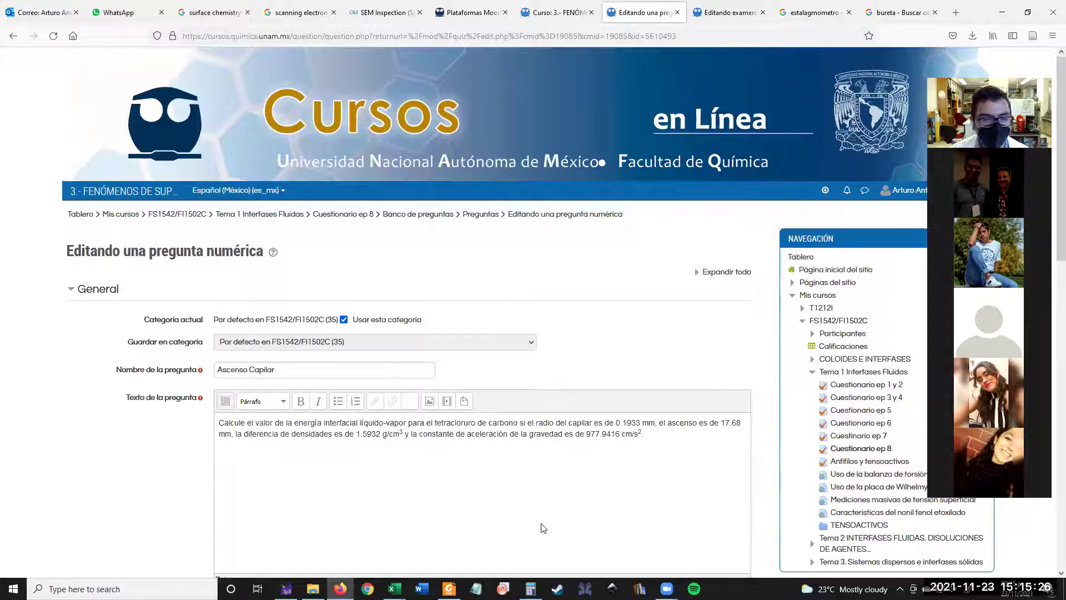
pyautogui.hotkey('alt', 'Left')
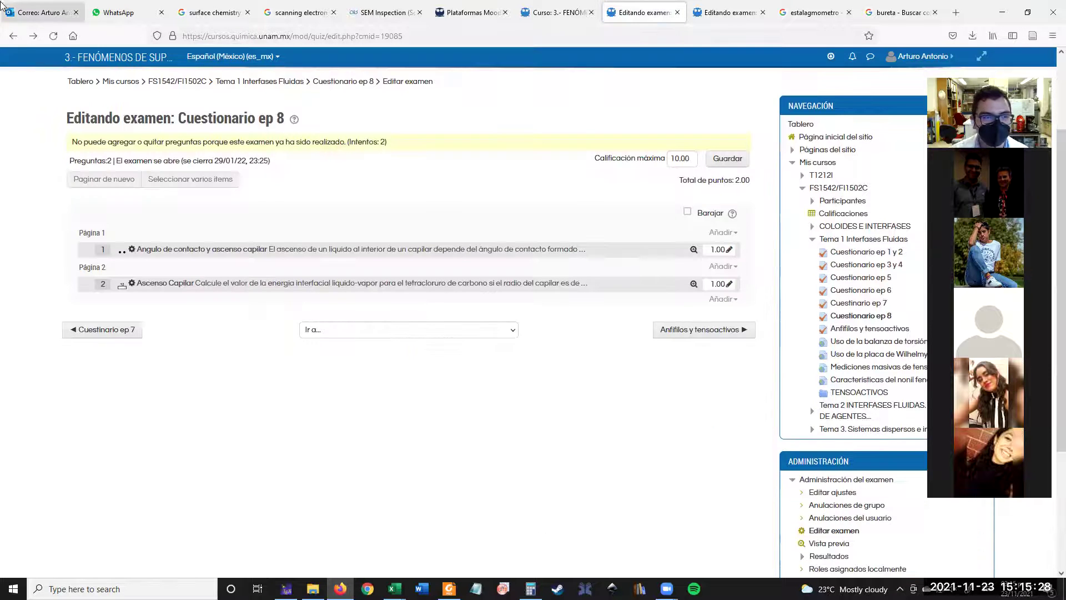
pyautogui.click(13, 36)
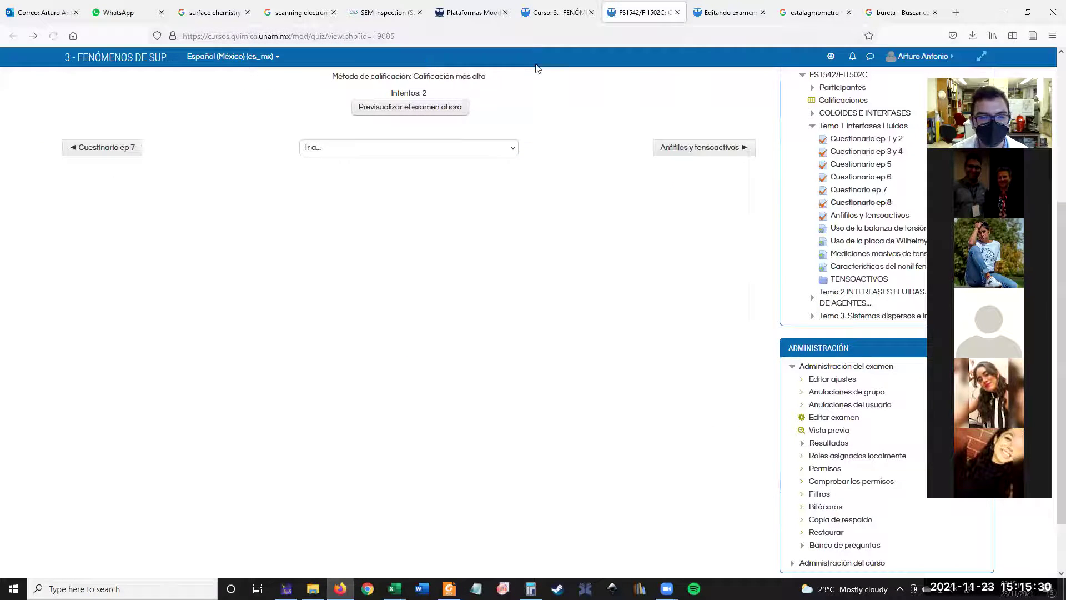
# Step: Close the two quiz tabs for Cuestionario ep 8 and Cuestinario ep 7, and return to the course page
pyautogui.click(677, 12)
pyautogui.click(677, 12)
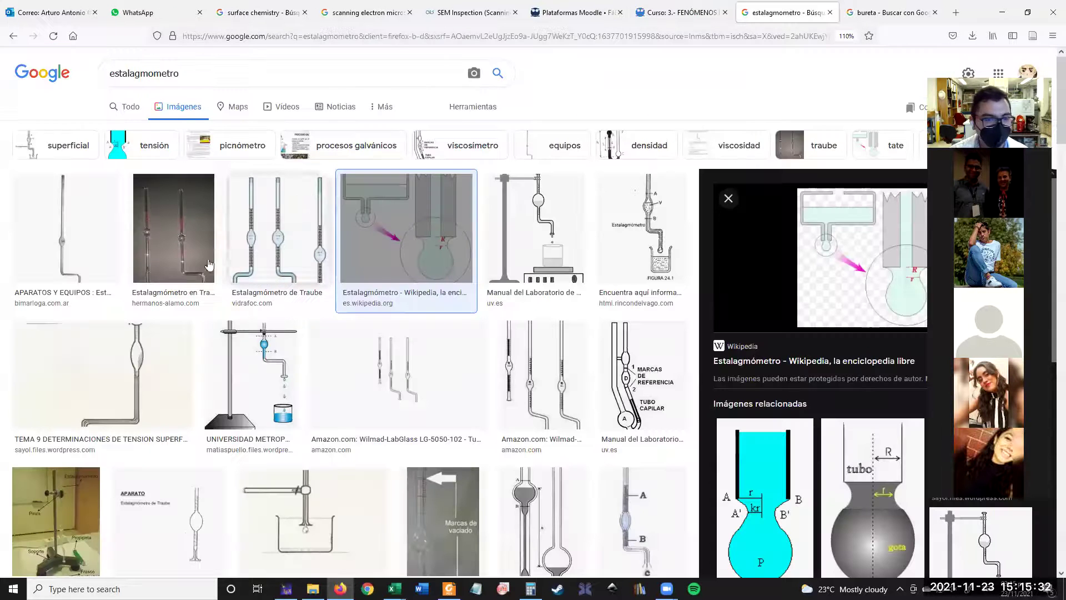
pyautogui.click(690, 7)
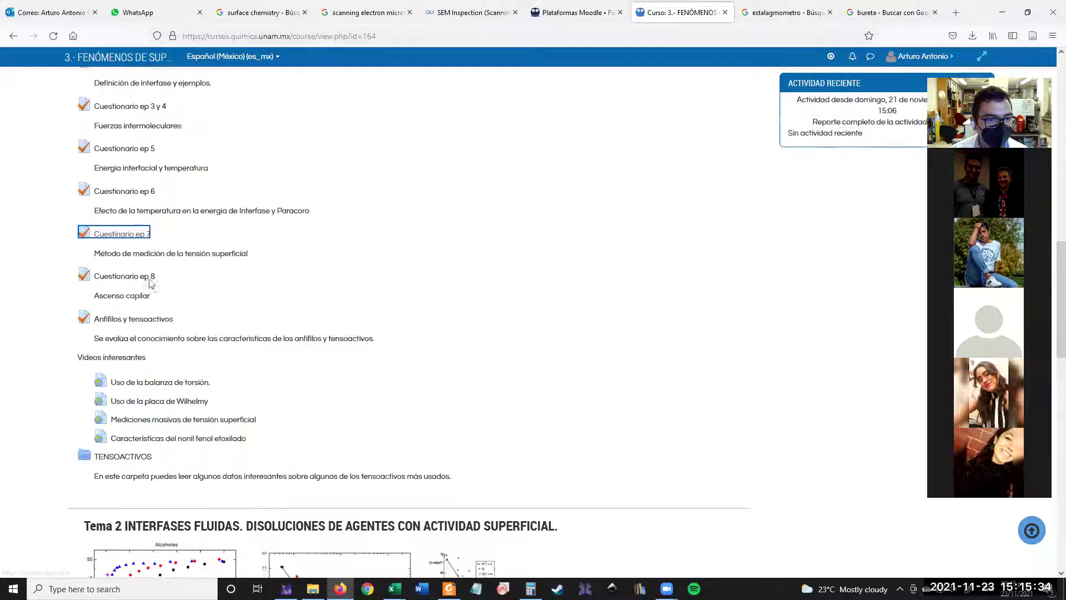